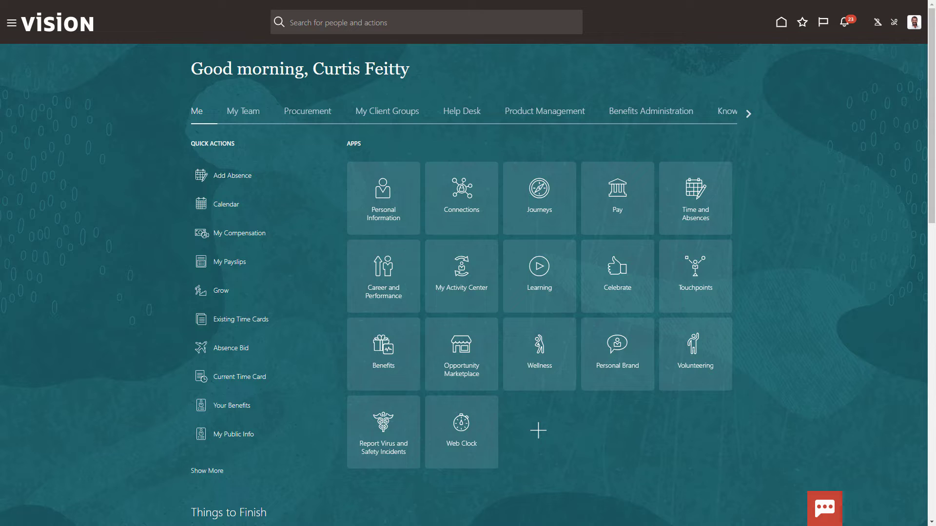
Open the Choice Program enrollment under Your Benefits: 500 provided, 268 used, 232 forfeited credits.
{"action": "left_click", "coordinate": [379, 348]}
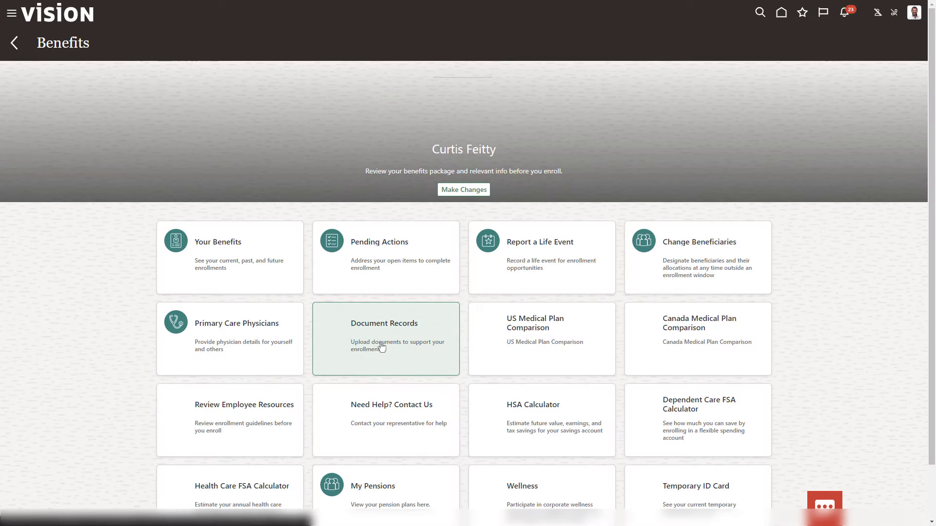
{"action": "left_click", "coordinate": [227, 278]}
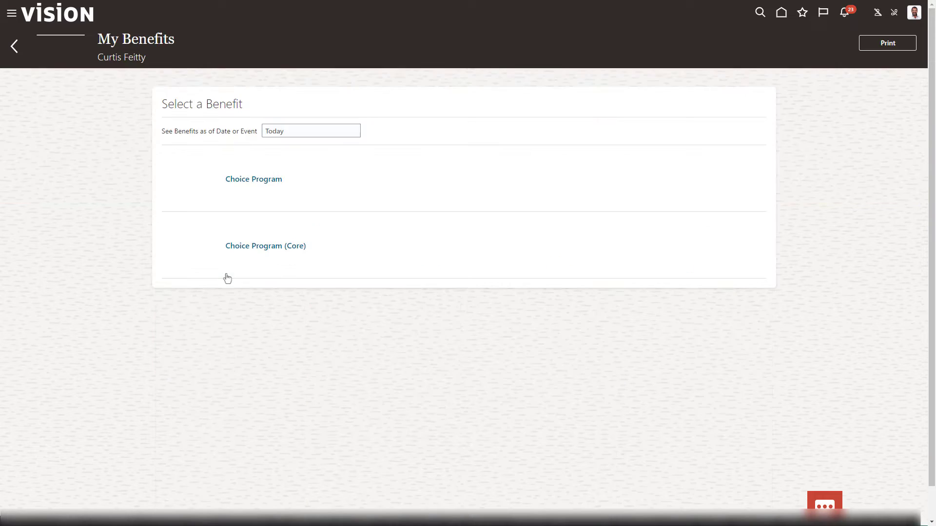
{"action": "left_click", "coordinate": [252, 181]}
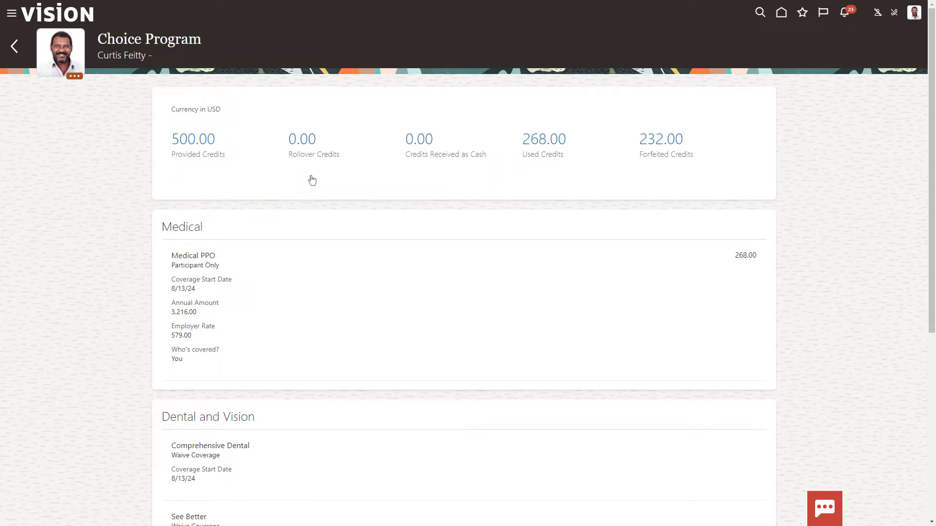
Create a rollover rate named 'Choice Program Rollover' for the Health Care FSA plan.
{"action": "left_click", "coordinate": [780, 14]}
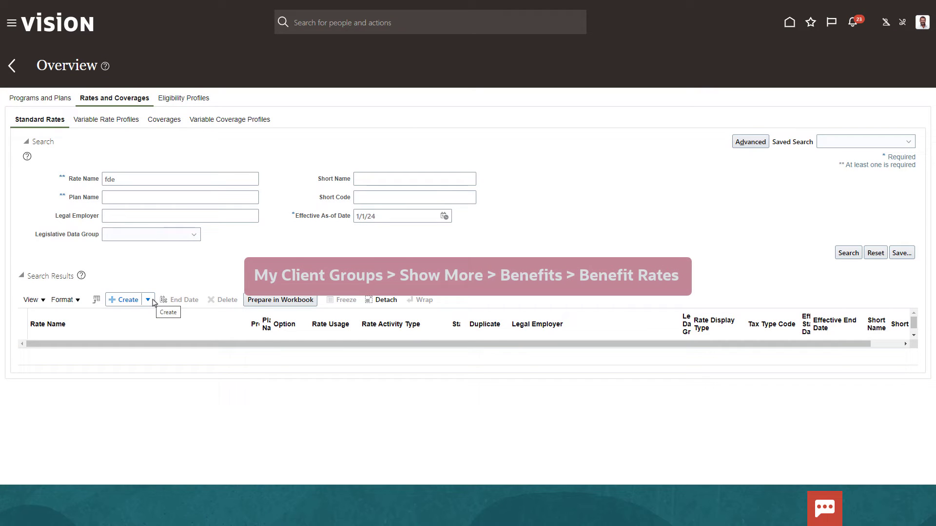
{"action": "left_click", "coordinate": [148, 299]}
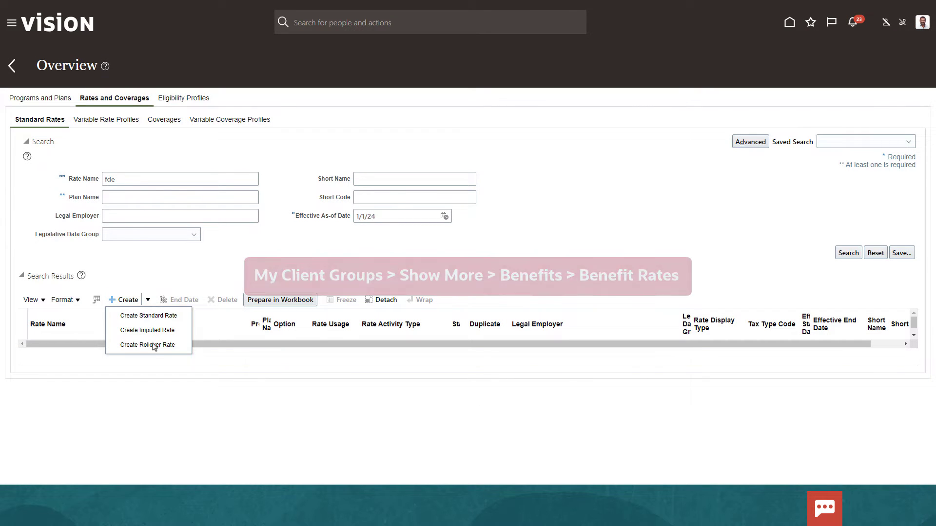
{"action": "left_click", "coordinate": [154, 345]}
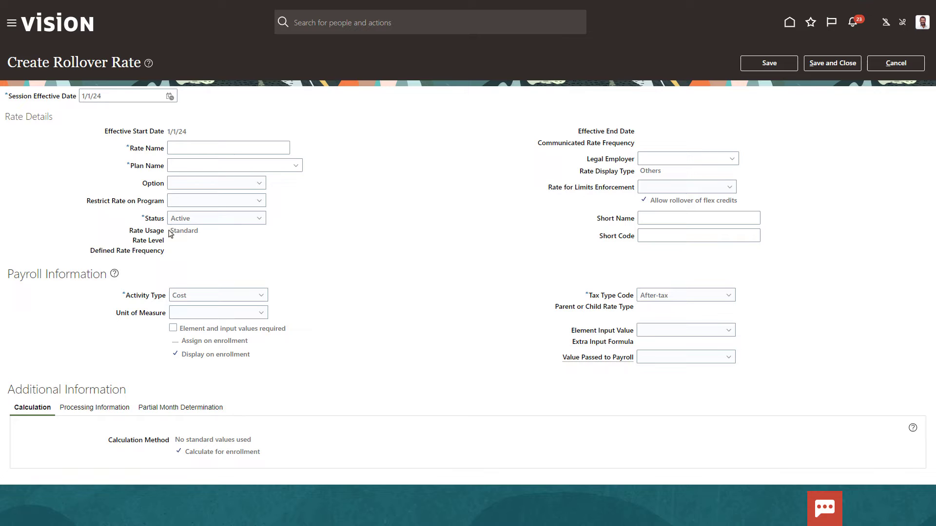
{"action": "type", "text": "Choice Program Rollover"}
{"action": "left_click", "coordinate": [295, 166]}
{"action": "left_click", "coordinate": [205, 179]}
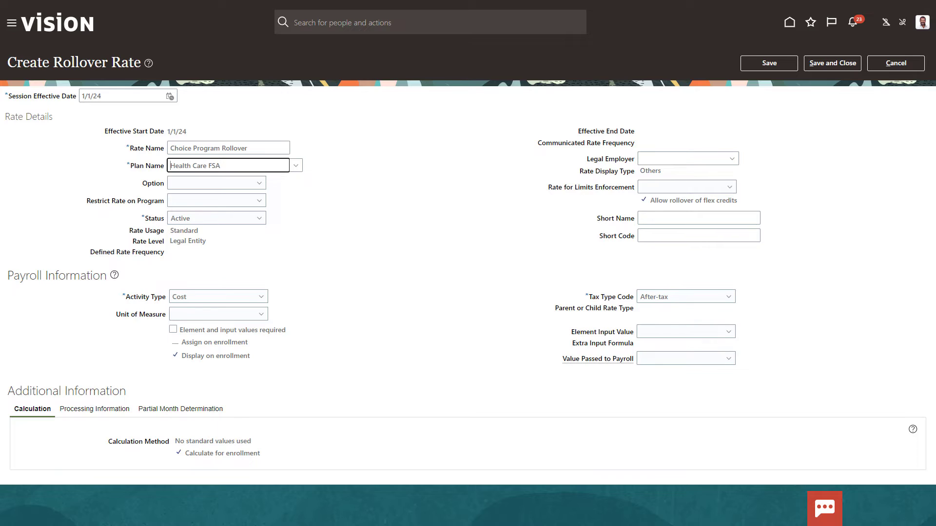
Set the rate's activity type to Employee payroll distribution and tax type to Pretax.
{"action": "left_click", "coordinate": [259, 184]}
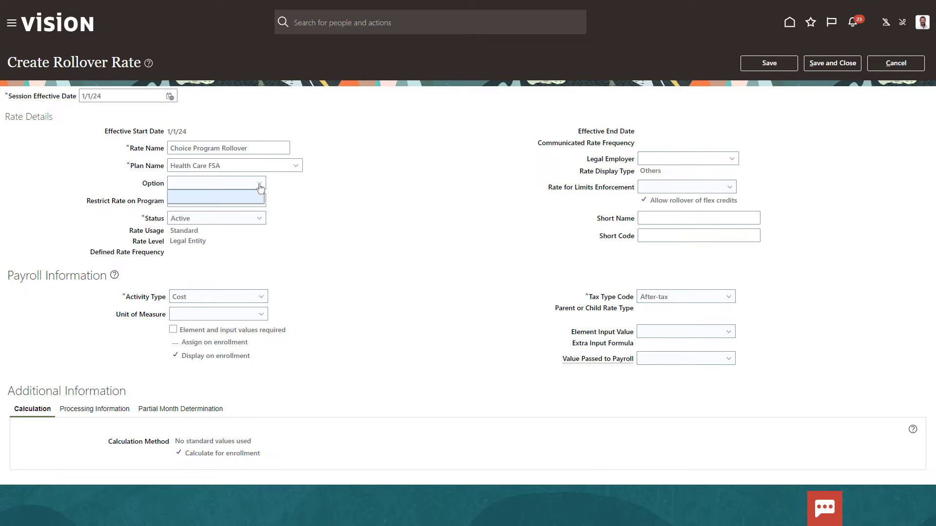
{"action": "left_click", "coordinate": [287, 192]}
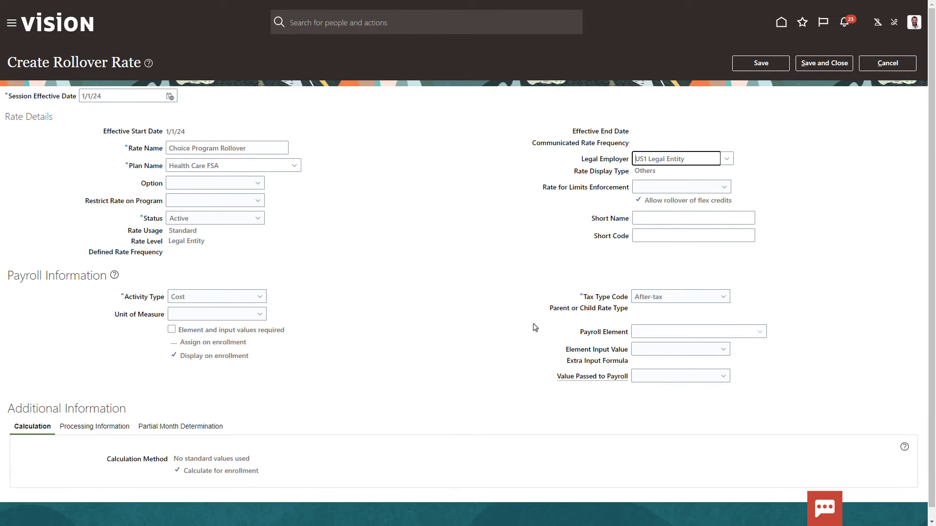
{"action": "left_click", "coordinate": [260, 297]}
{"action": "left_click", "coordinate": [242, 394]}
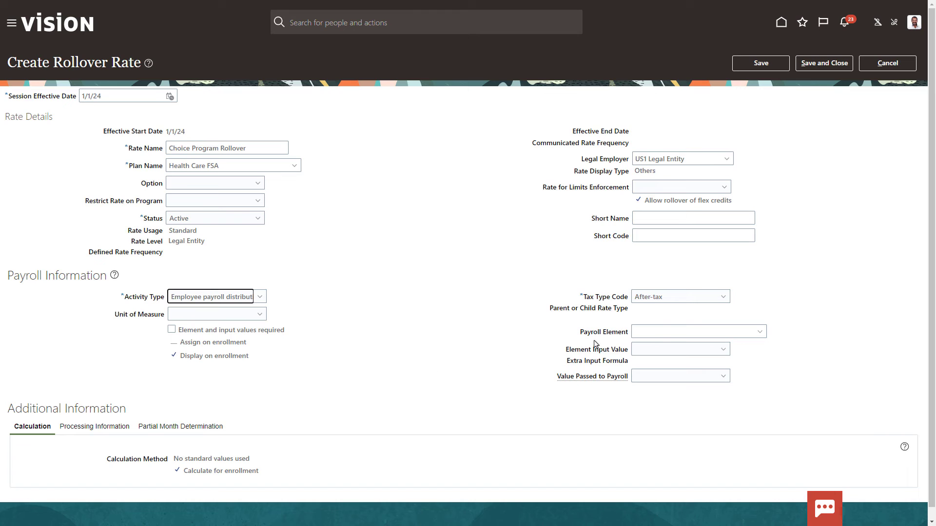
{"action": "left_click", "coordinate": [678, 300]}
{"action": "left_click", "coordinate": [658, 350]}
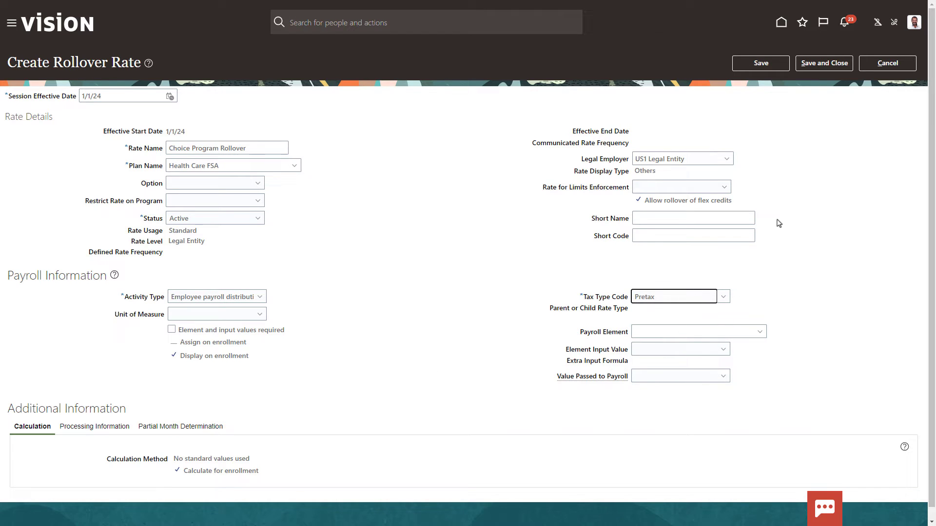
Save the rollover rate and show Choice Program credit pools in Flex Shell Plan for Life Events.
{"action": "left_click", "coordinate": [828, 64]}
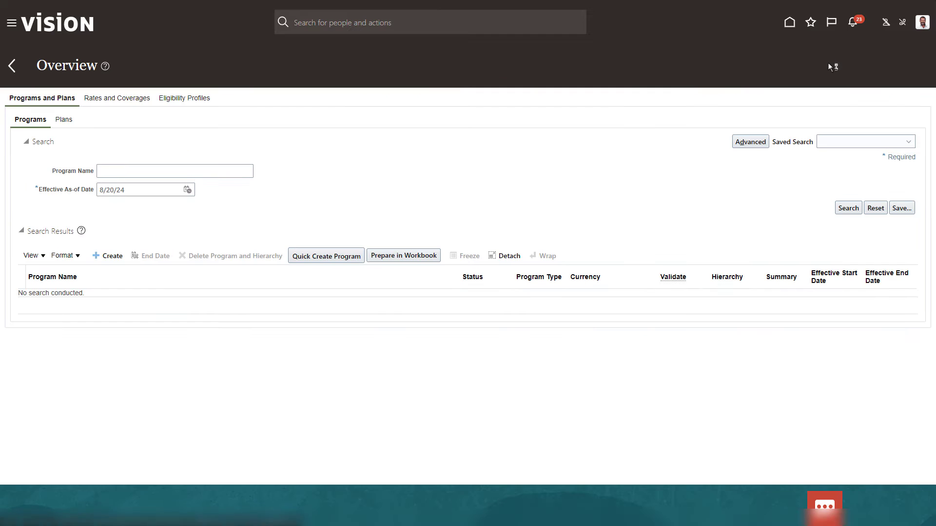
{"action": "left_click", "coordinate": [791, 28]}
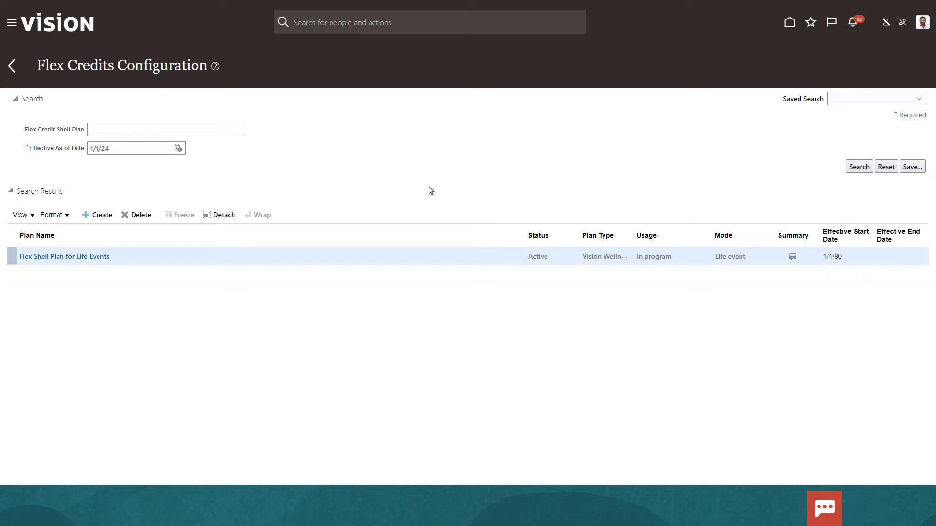
{"action": "left_click", "coordinate": [103, 256]}
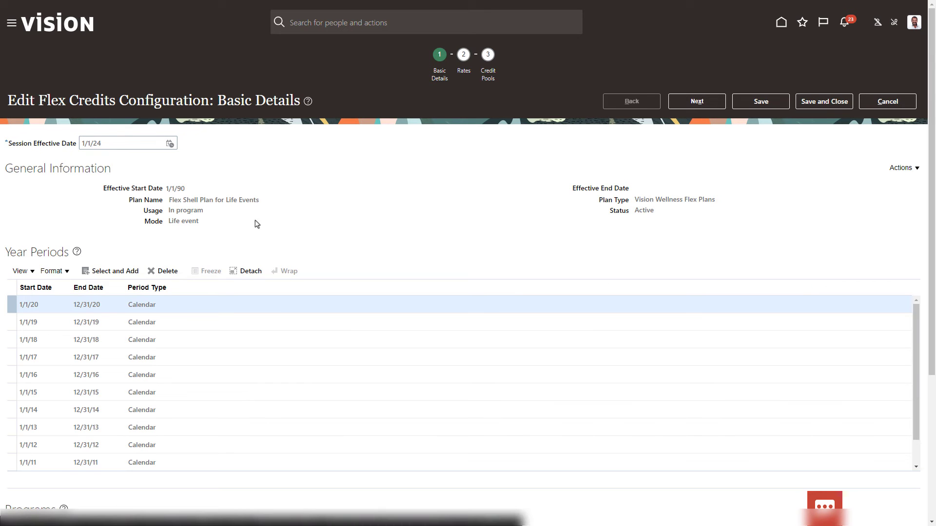
{"action": "left_click", "coordinate": [489, 70]}
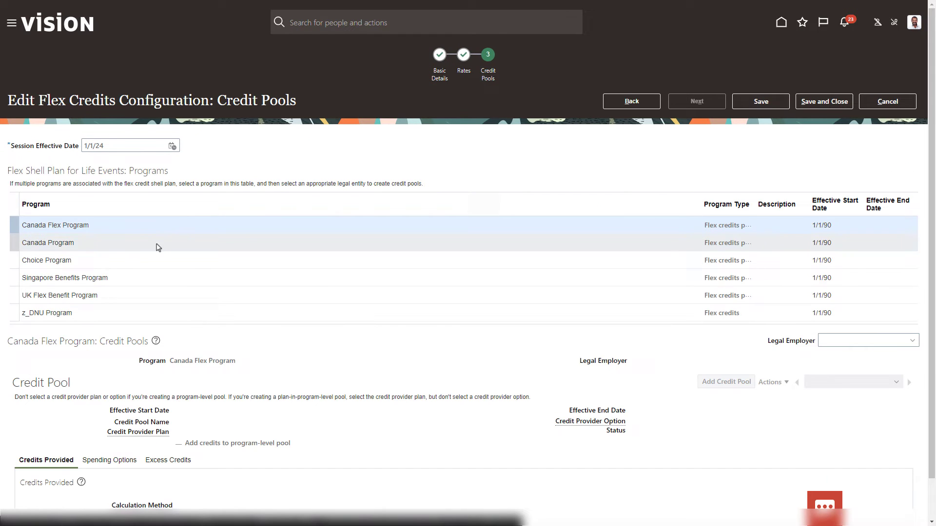
{"action": "left_click", "coordinate": [147, 259]}
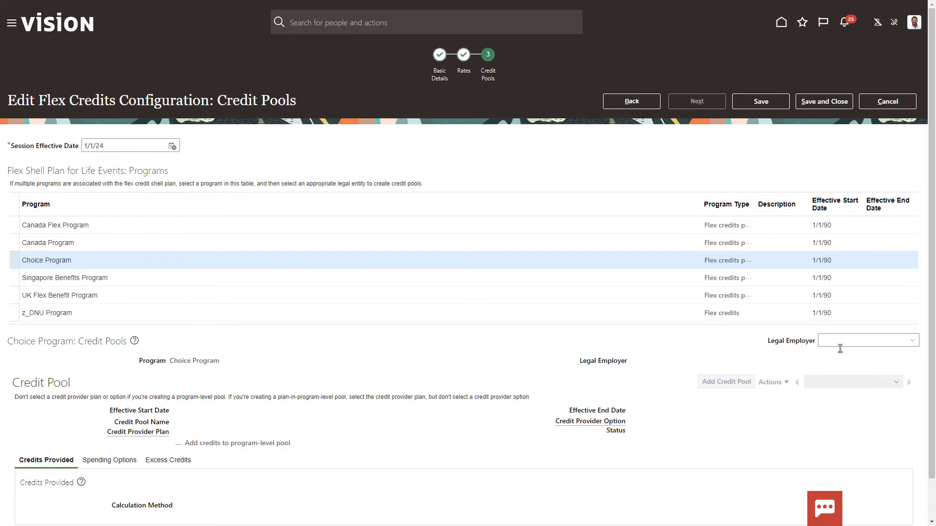
Update the pool's excess treatment to disburse maximum, rollover maximum, then forfeit.
{"action": "left_click", "coordinate": [774, 382]}
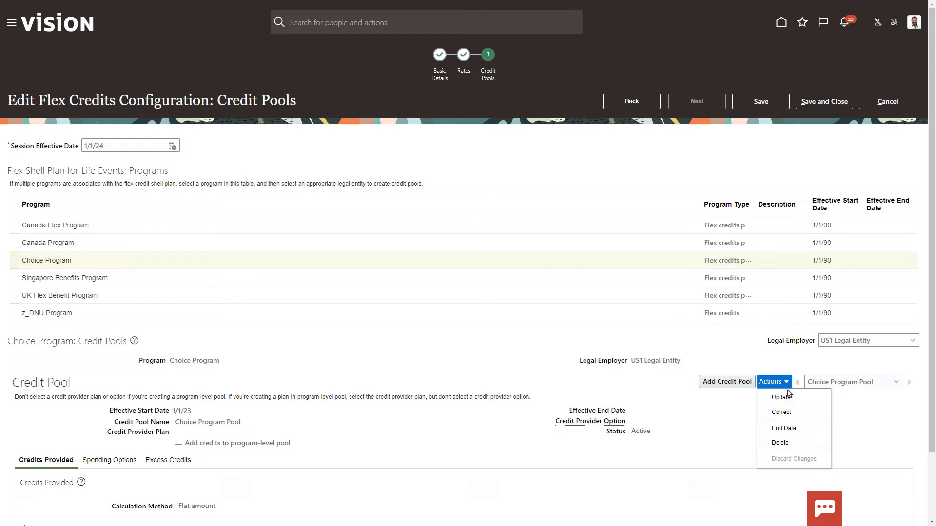
{"action": "left_click", "coordinate": [781, 398]}
{"action": "scroll", "coordinate": [933, 475], "scroll_direction": "down", "scroll_amount": 3}
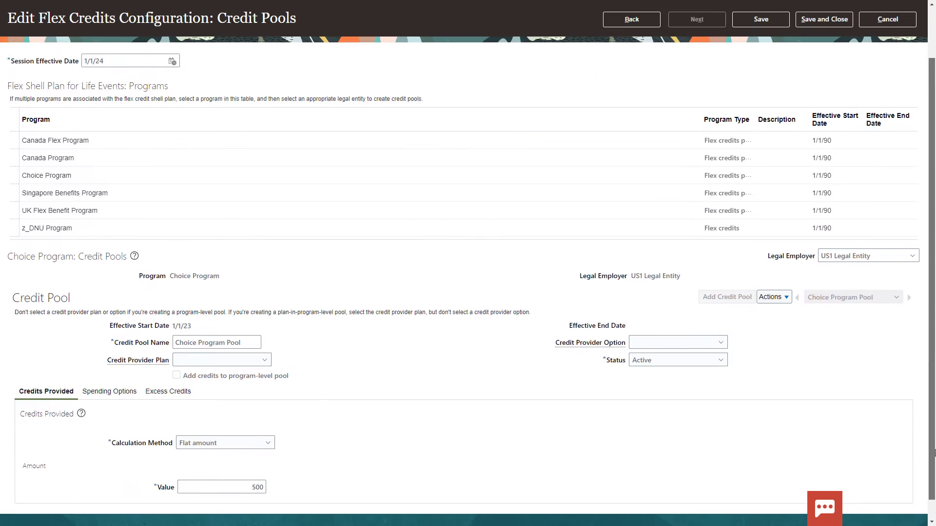
{"action": "left_click", "coordinate": [166, 370]}
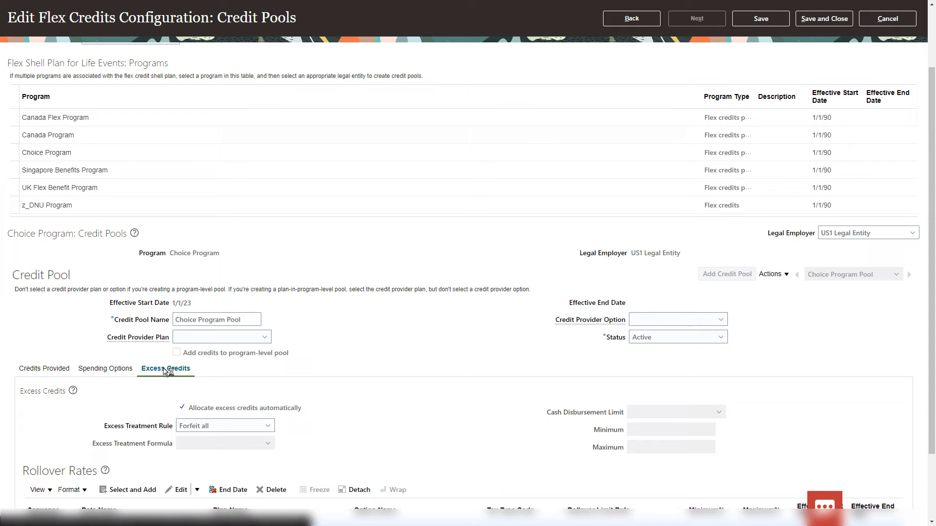
{"action": "left_click", "coordinate": [268, 426]}
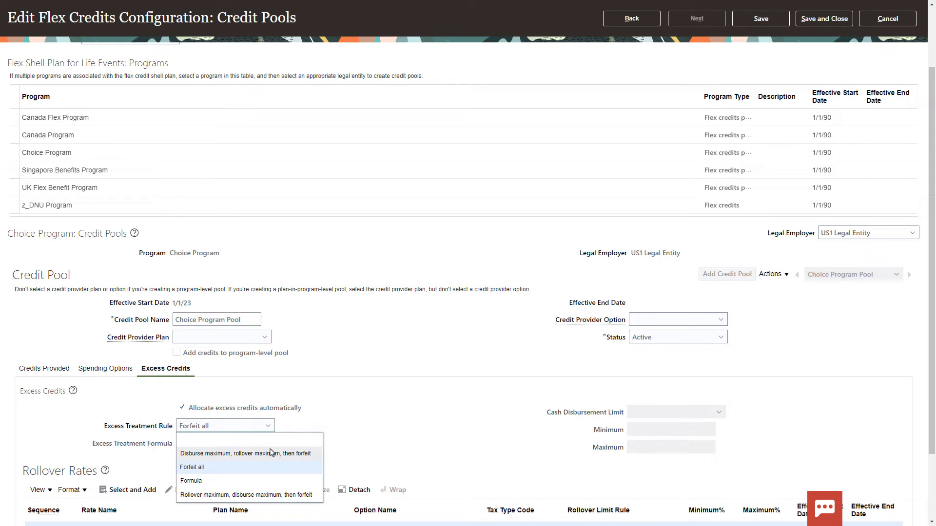
{"action": "left_click", "coordinate": [272, 453]}
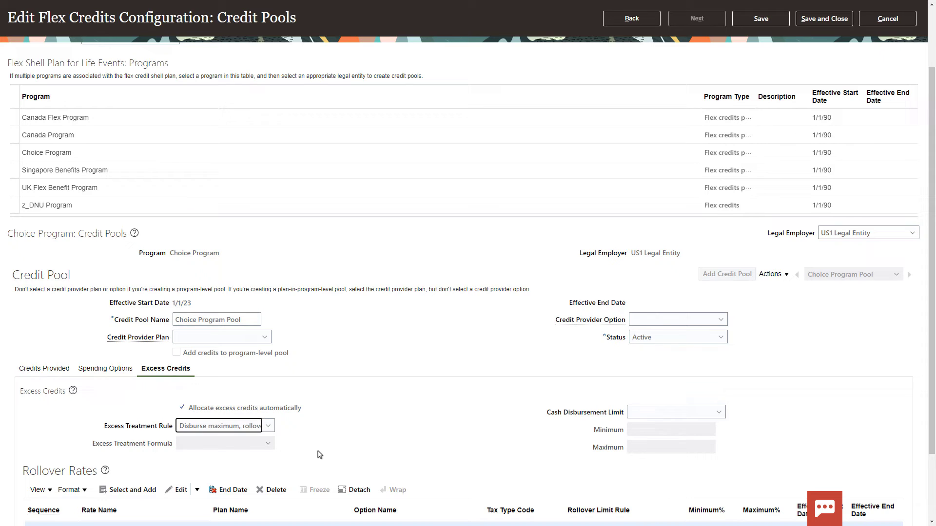
Limit cash disbursement to an Amount between 0 and 200.
{"action": "left_click", "coordinate": [643, 417]}
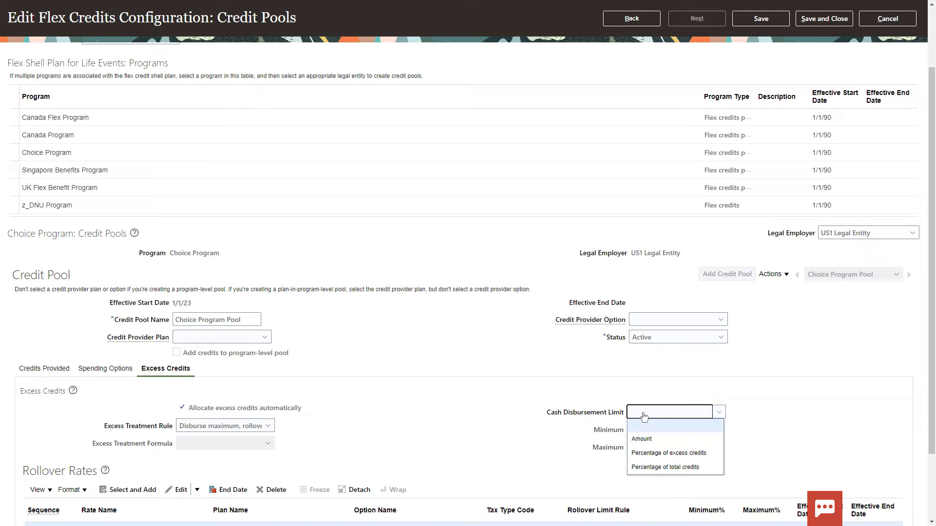
{"action": "left_click", "coordinate": [641, 438]}
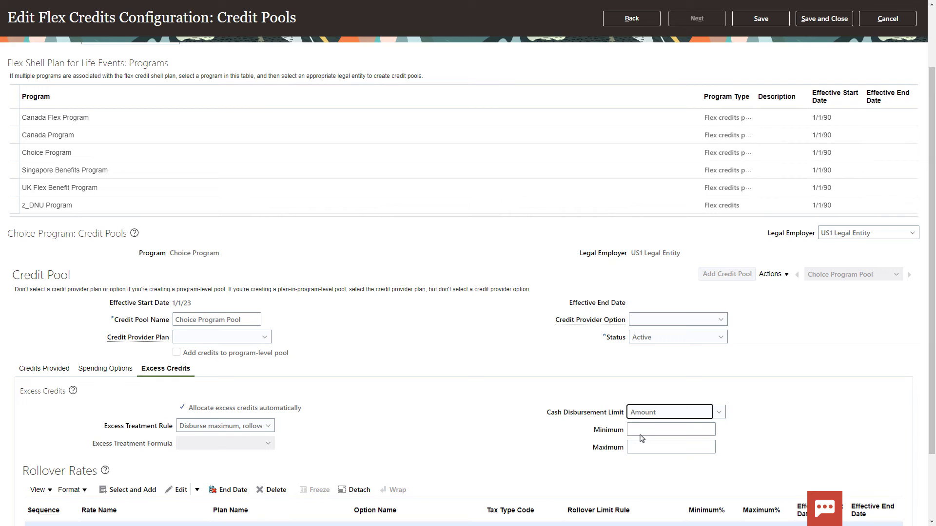
{"action": "left_click", "coordinate": [644, 432]}
{"action": "type", "text": "0"}
{"action": "left_click", "coordinate": [652, 444]}
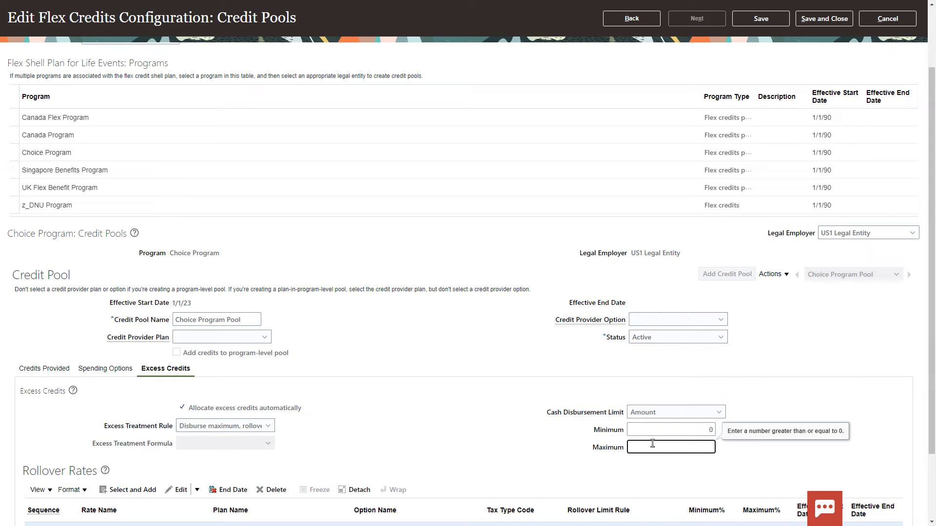
{"action": "type", "text": "200"}
{"action": "left_click", "coordinate": [653, 473]}
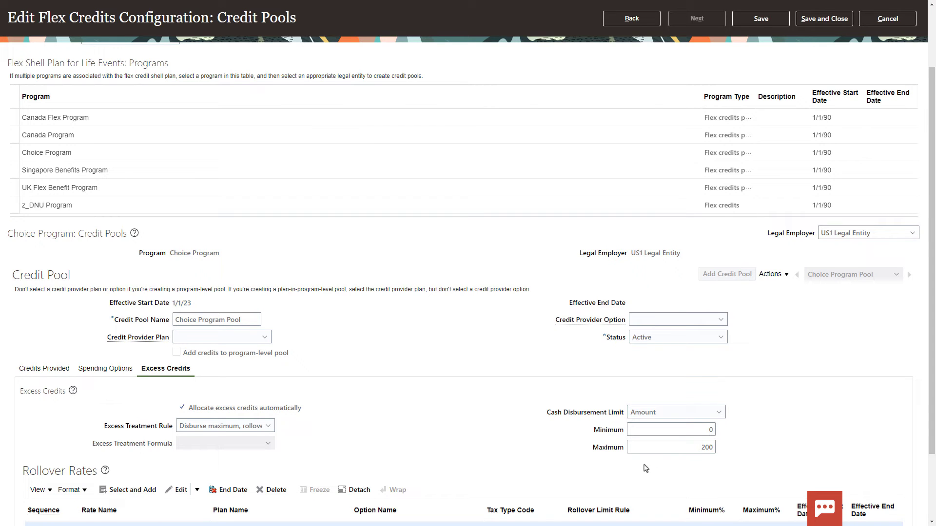
Add the Choice Program Rollover rate to the pool with sequence 10.
{"action": "left_click", "coordinate": [149, 484]}
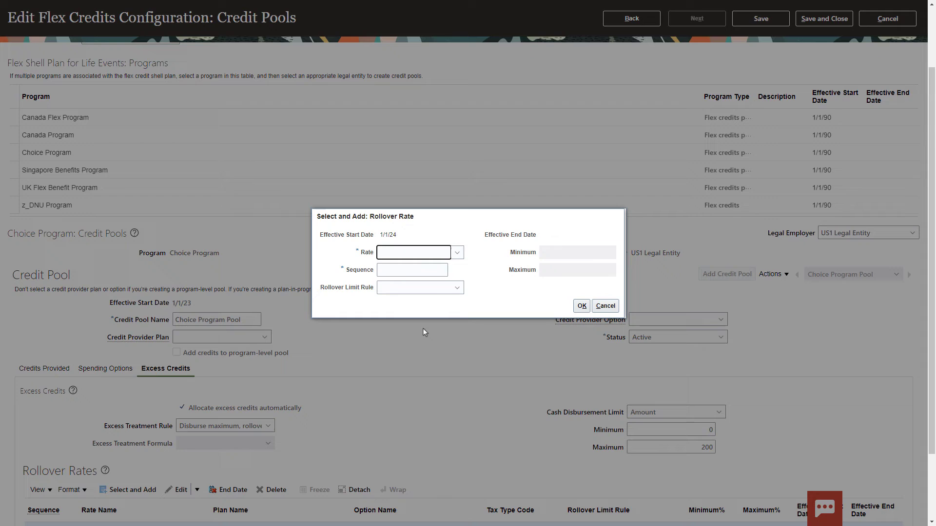
{"action": "left_click", "coordinate": [457, 253]}
{"action": "left_click", "coordinate": [440, 277]}
{"action": "left_click", "coordinate": [437, 272]}
{"action": "type", "text": "1"}
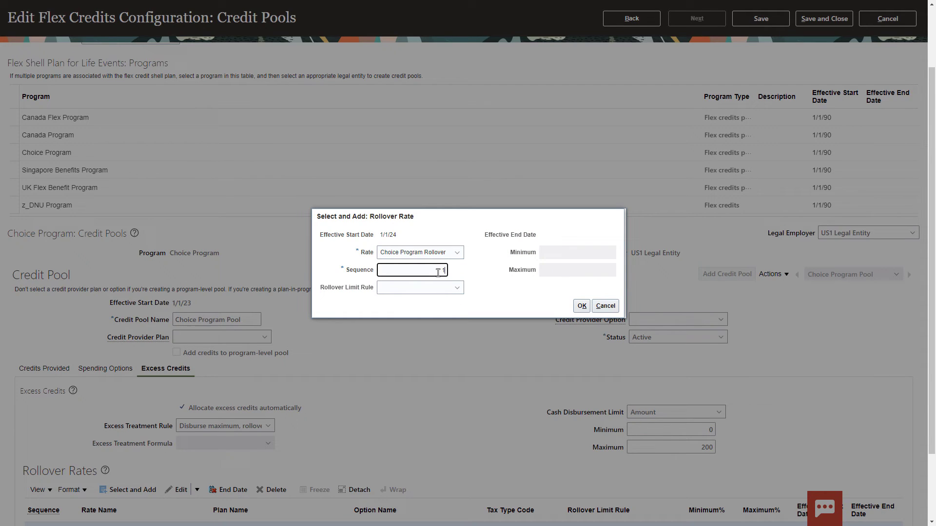
{"action": "type", "text": "0"}
Set the rollover limit rule to Amount, minimum 20, maximum 200, and confirm.
{"action": "left_click", "coordinate": [453, 288]}
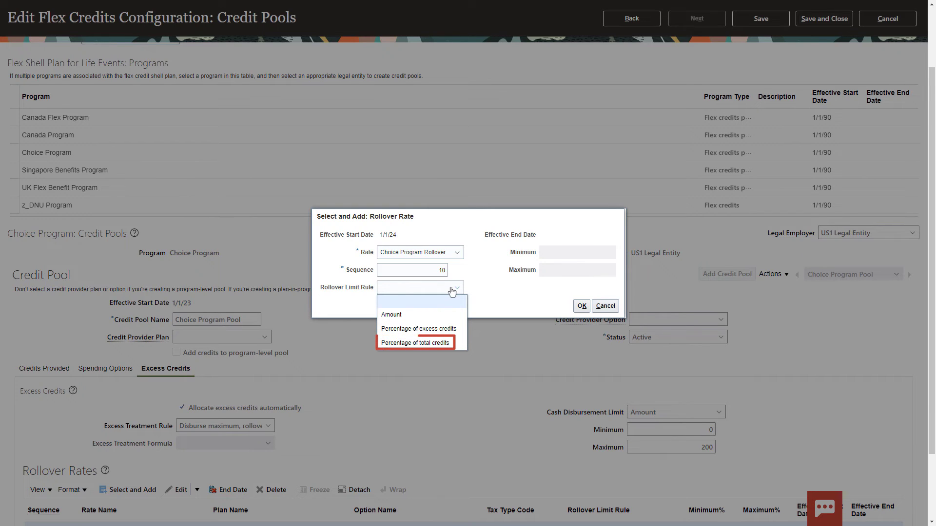
{"action": "left_click", "coordinate": [431, 312]}
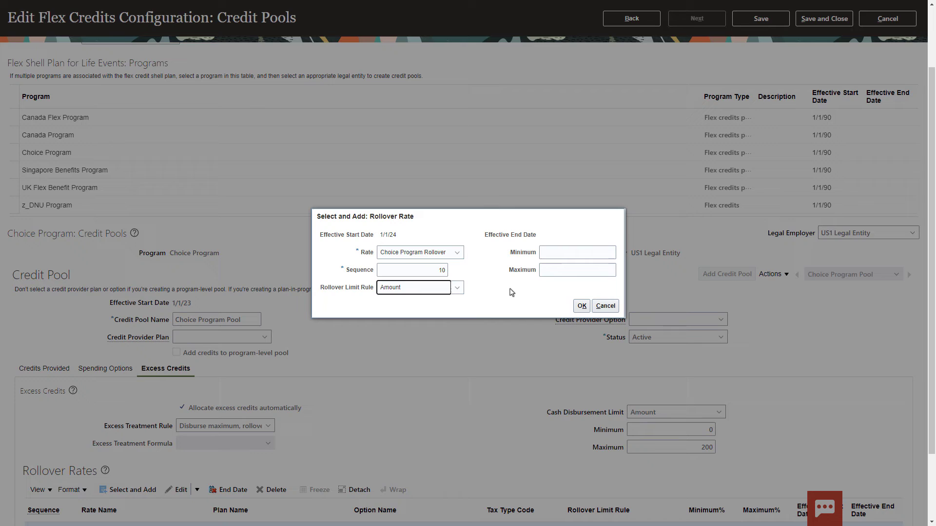
{"action": "left_click", "coordinate": [565, 254]}
{"action": "type", "text": "20"}
{"action": "left_click", "coordinate": [574, 272]}
{"action": "type", "text": "20"}
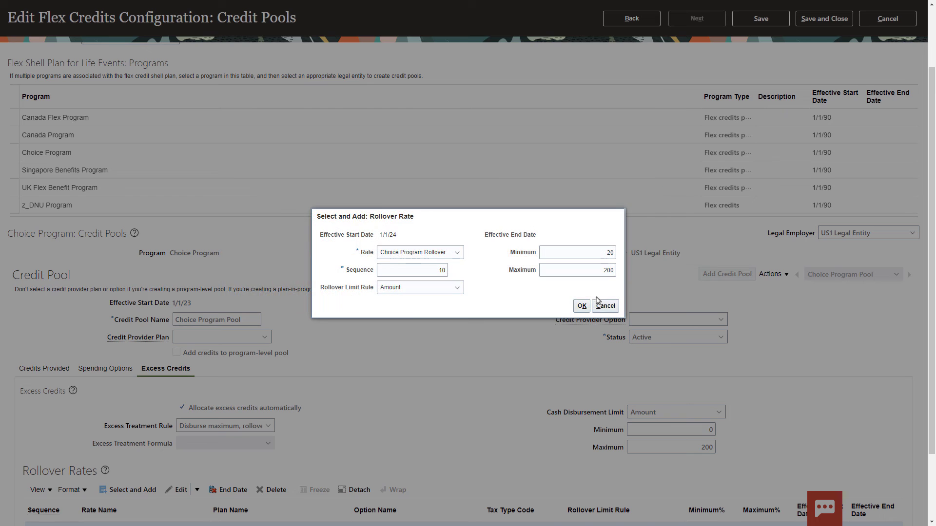
{"action": "left_click", "coordinate": [582, 306]}
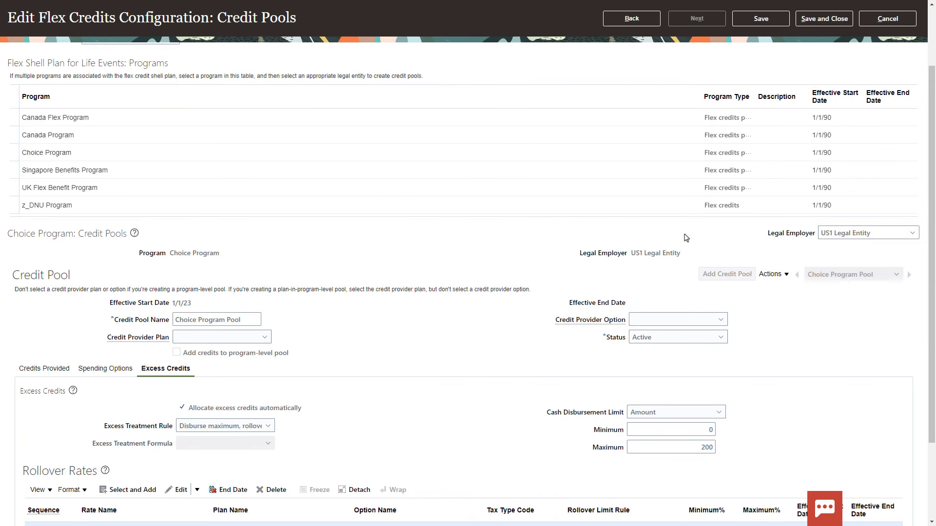
Save and close the credit pool configuration, returning to the home page.
{"action": "left_click", "coordinate": [805, 19]}
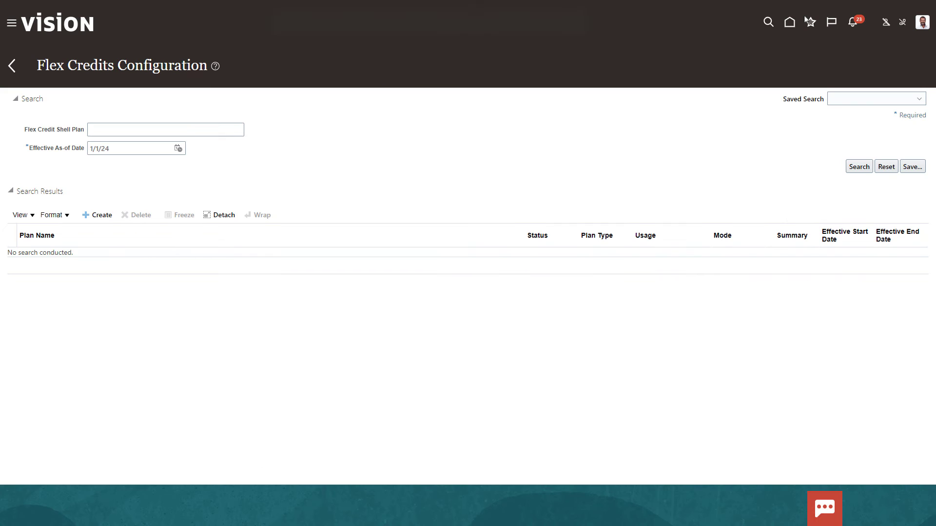
{"action": "left_click", "coordinate": [768, 22]}
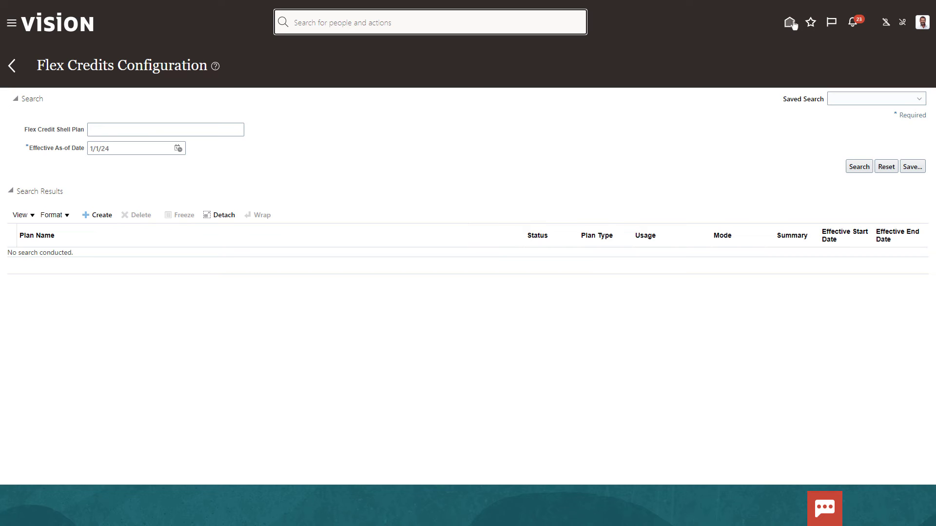
{"action": "left_click", "coordinate": [789, 22]}
Search for the employee in Benefits Enrollment and open their Benefits Summary.
{"action": "left_click", "coordinate": [663, 111]}
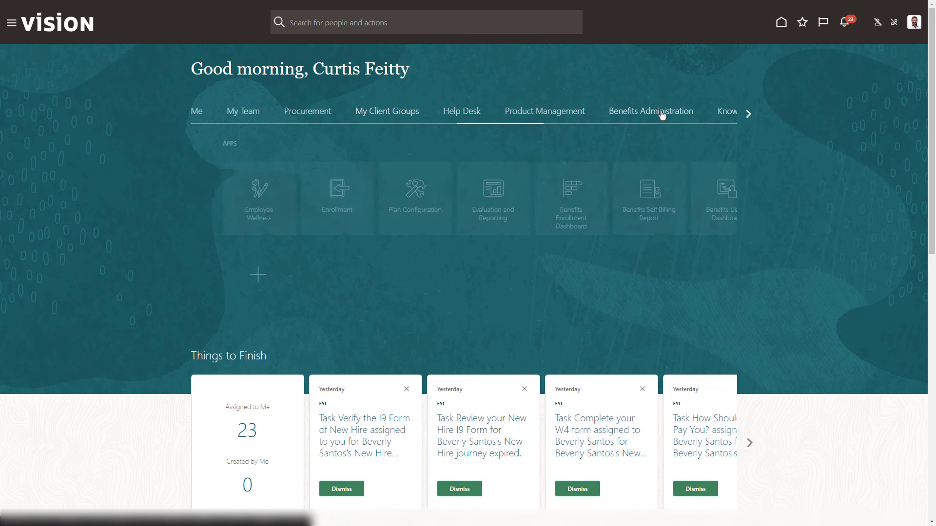
{"action": "left_click", "coordinate": [305, 187]}
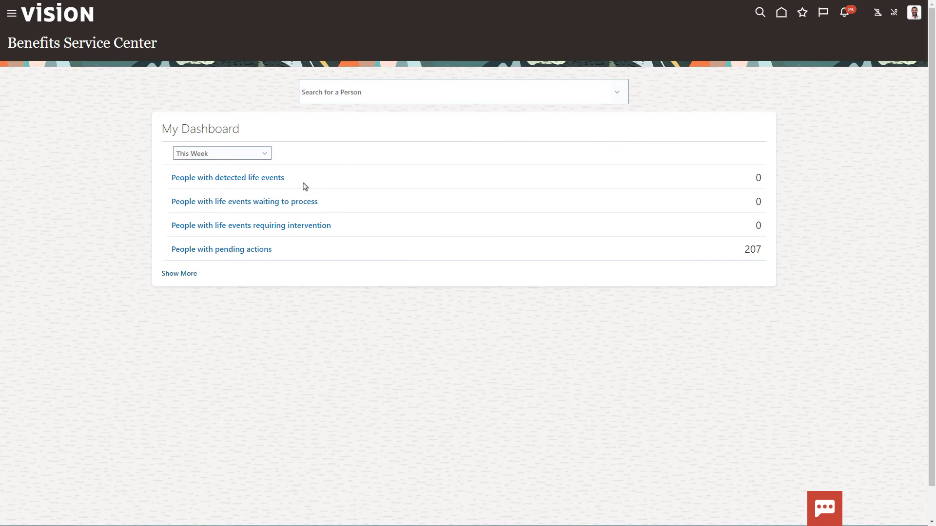
{"action": "left_click", "coordinate": [354, 94]}
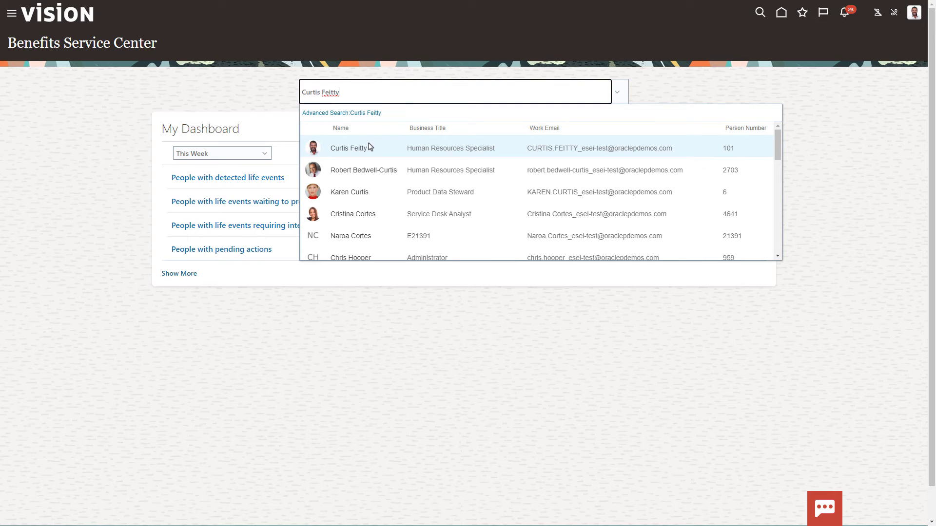
{"action": "left_click", "coordinate": [369, 147]}
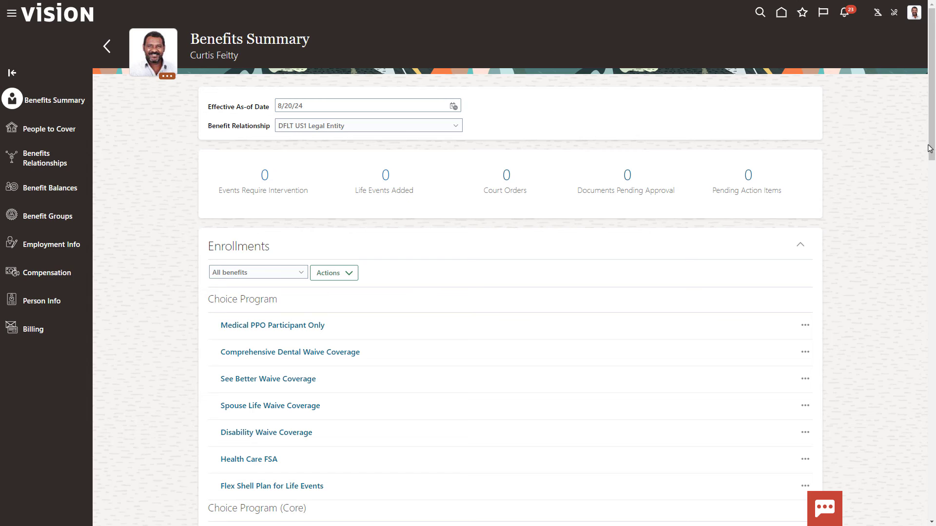
{"action": "left_click_drag", "start_coordinate": [930, 149], "coordinate": [930, 242]}
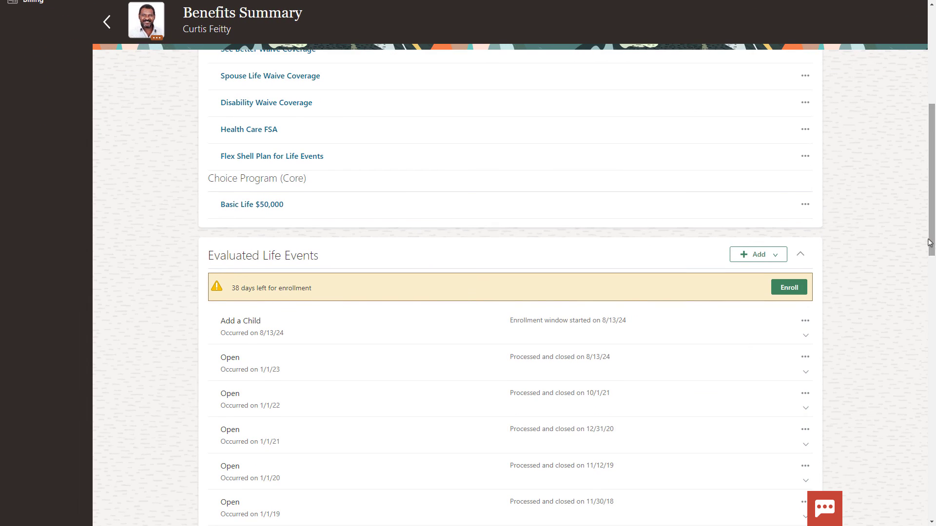
Enroll for Add a Child, setting Health Care FSA coverage to 1.00 under Other.
{"action": "left_click", "coordinate": [789, 288]}
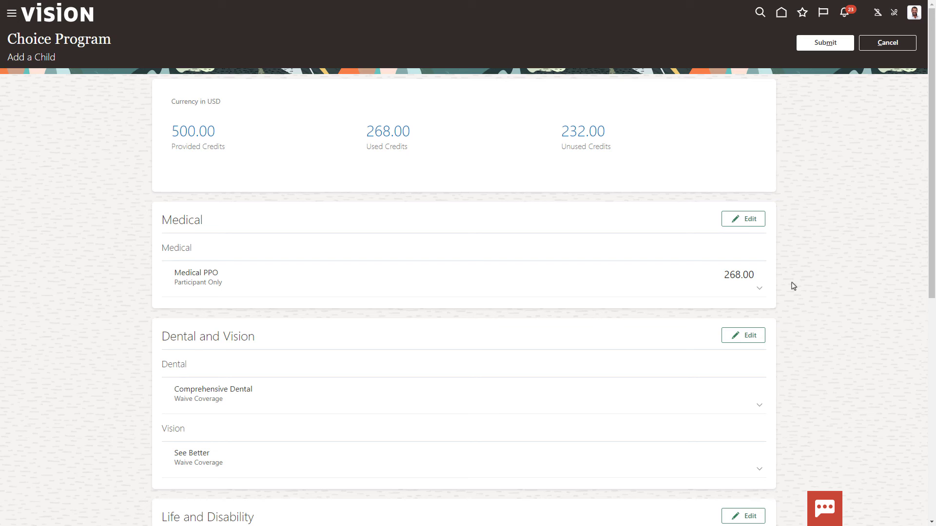
{"action": "left_click_drag", "start_coordinate": [931, 256], "coordinate": [912, 464]}
{"action": "left_click", "coordinate": [758, 326]}
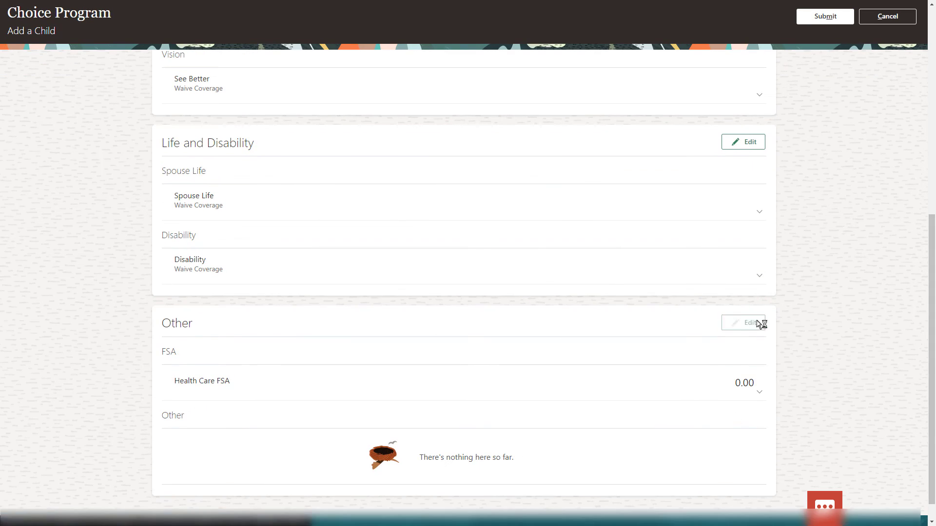
{"action": "scroll", "coordinate": [928, 189], "scroll_direction": "down", "scroll_amount": 6}
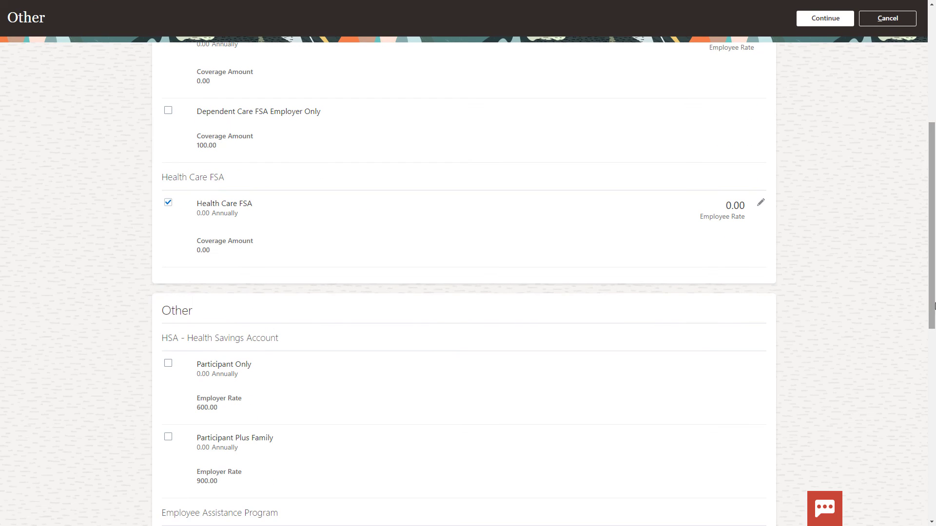
{"action": "left_click", "coordinate": [763, 208]}
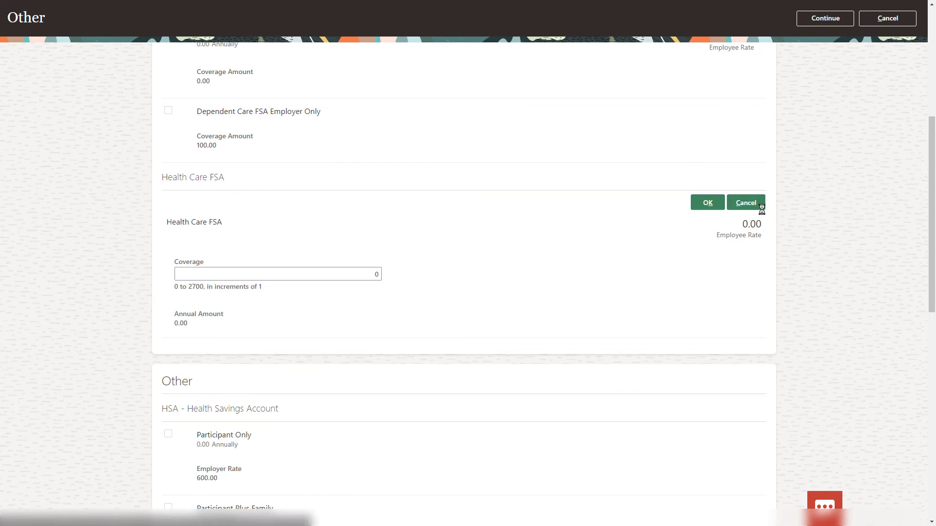
{"action": "left_click", "coordinate": [365, 277]}
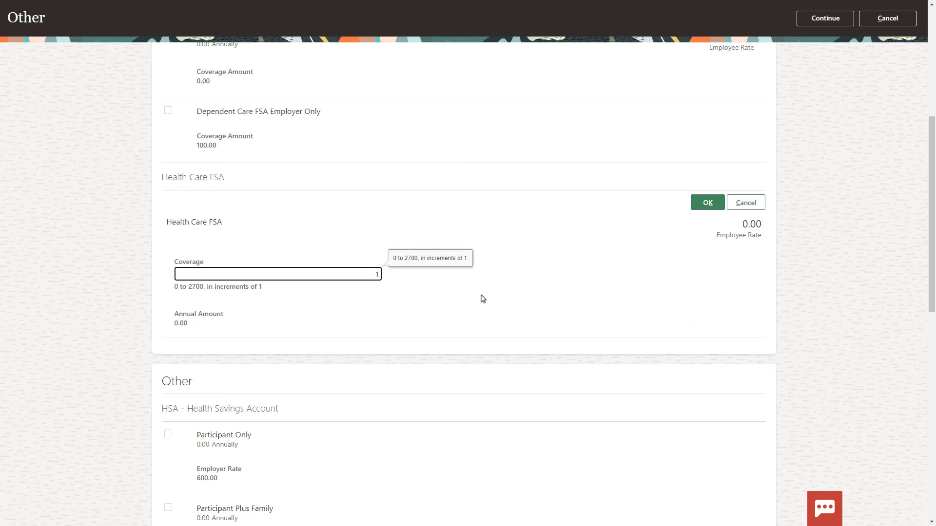
{"action": "left_click", "coordinate": [707, 203]}
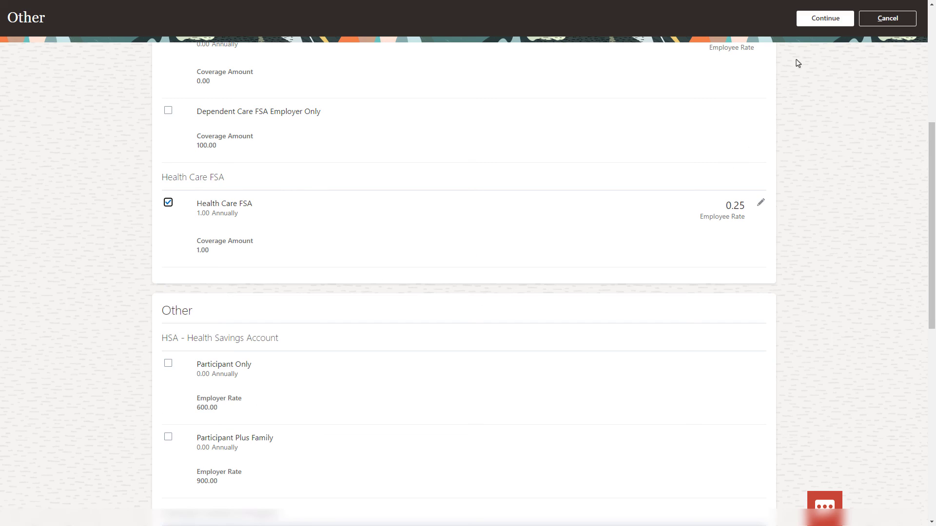
{"action": "left_click", "coordinate": [824, 19]}
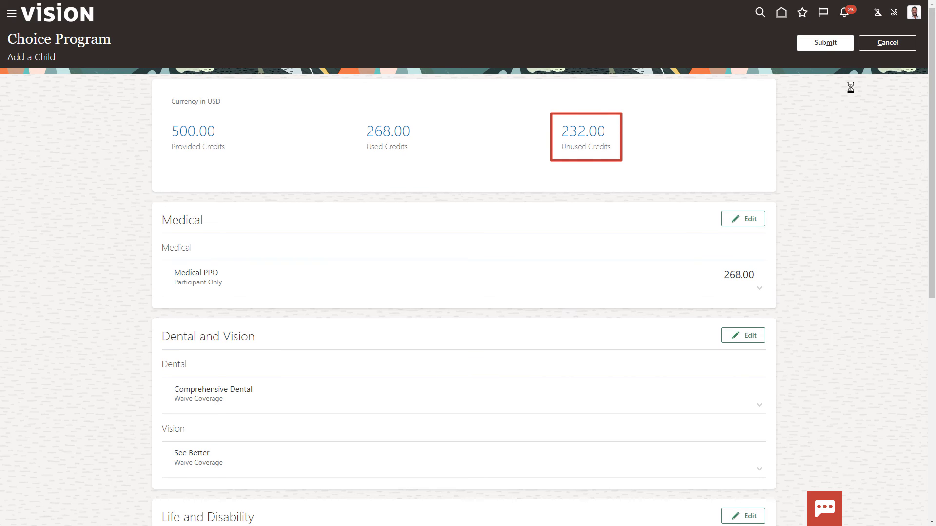
Submit the elections and review 32.00 rollover, 200.00 cash and 0.00 forfeited credits.
{"action": "left_click", "coordinate": [825, 43]}
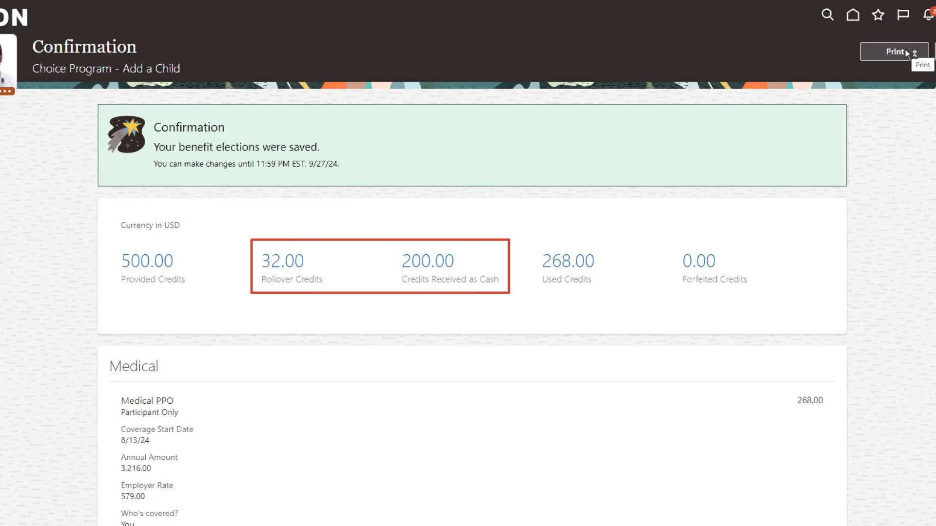
{"action": "scroll", "coordinate": [935, 279], "scroll_direction": "down", "scroll_amount": 8}
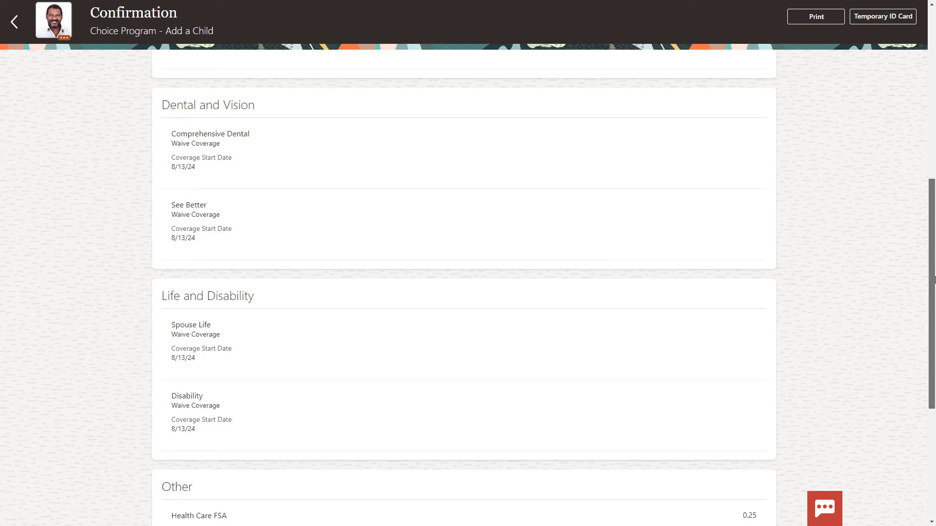
{"action": "scroll", "coordinate": [934, 279], "scroll_direction": "down", "scroll_amount": 4}
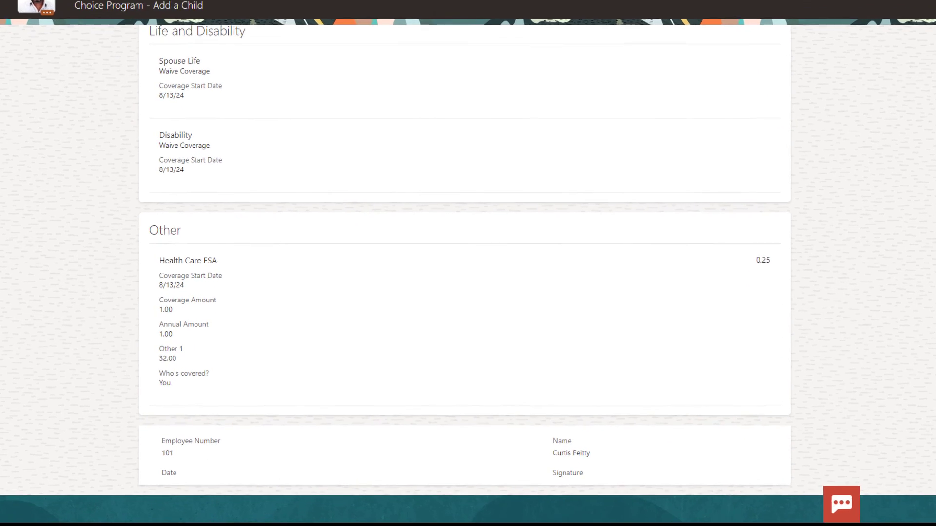